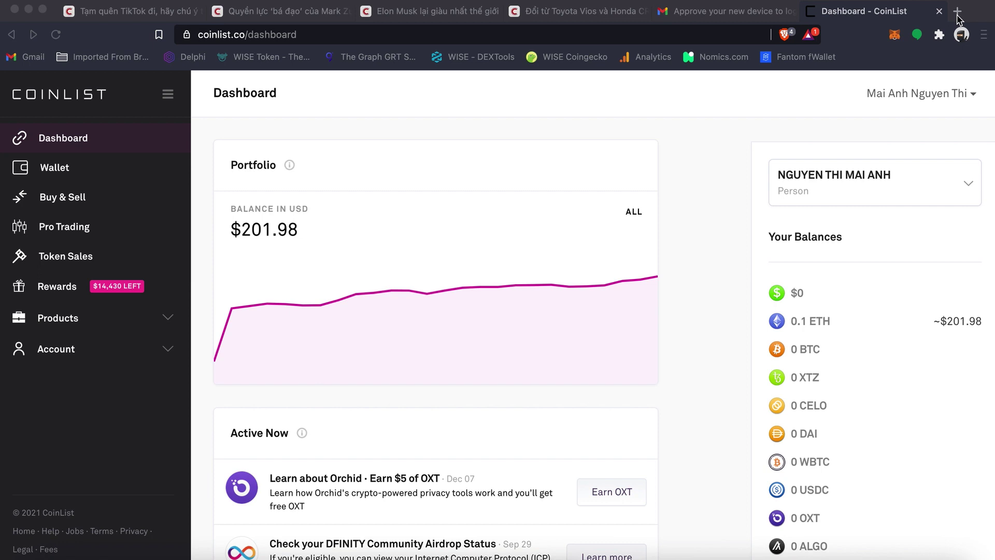
Open coinlist.co/casper-option-2 in a new browser tab and review the participant requirements for the Casper Sale Option 2.
{"action": "left_click", "coordinate": [957, 12]}
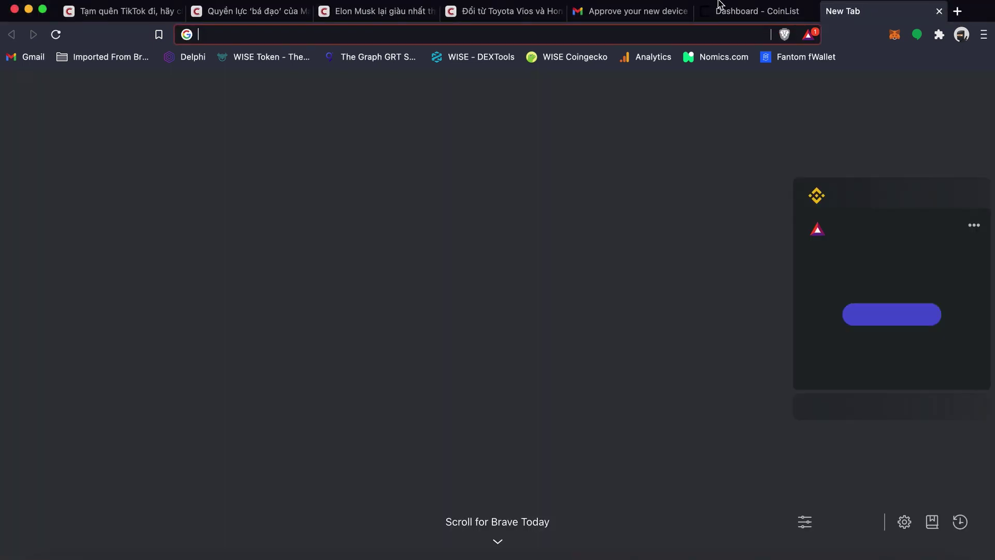
{"action": "type", "text": "coinlist.co/casper-option-2"}
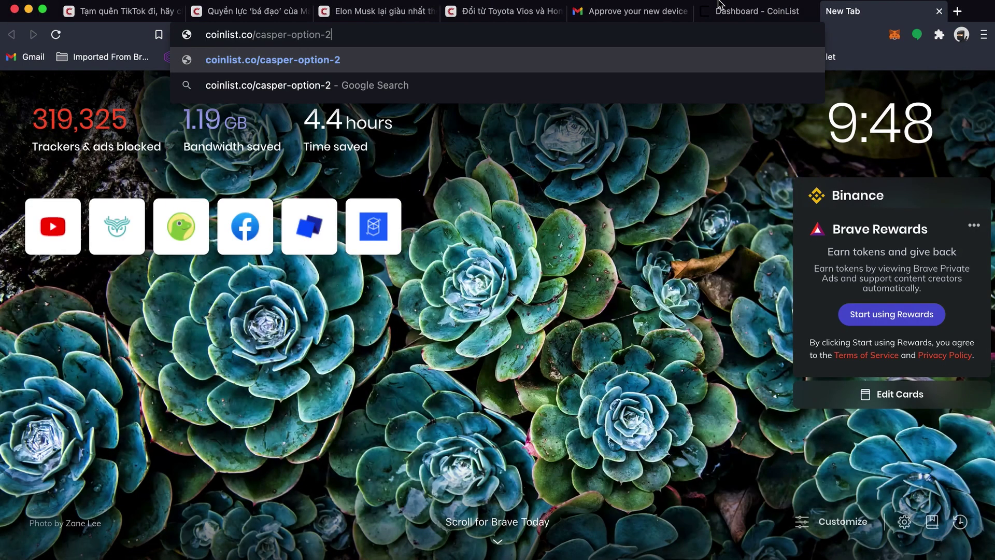
{"action": "key", "text": "Return"}
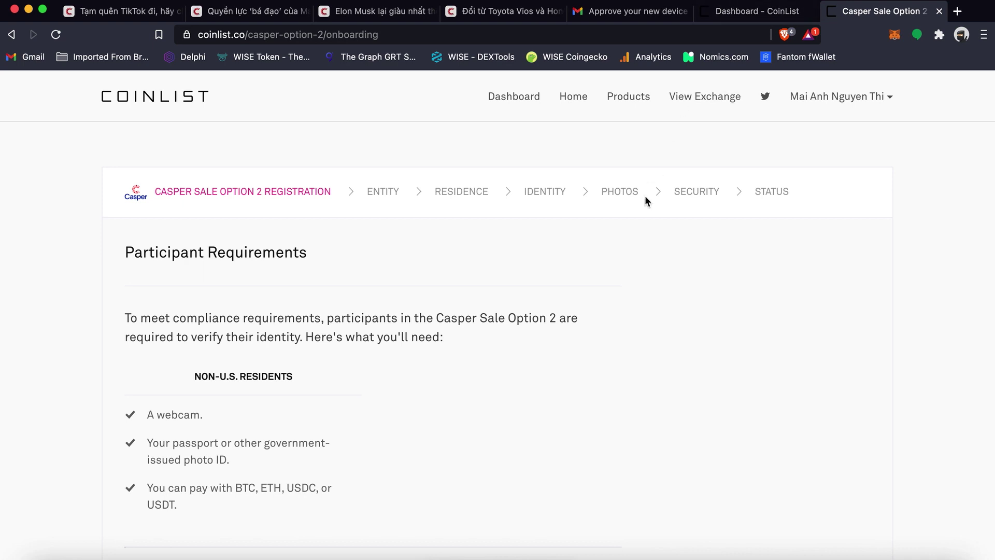
{"action": "scroll", "coordinate": [554, 258], "scroll_direction": "down", "scroll_amount": 1}
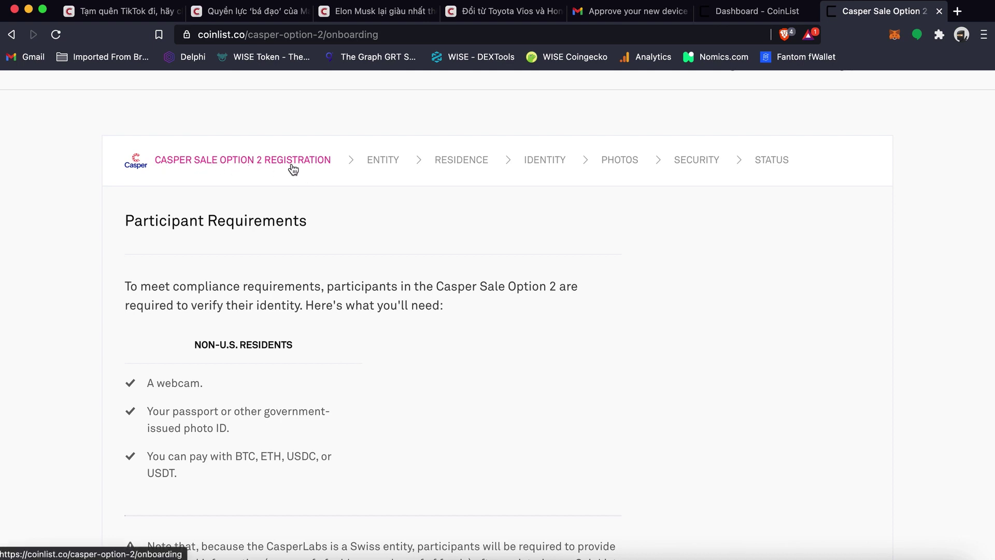
{"action": "scroll", "coordinate": [300, 299], "scroll_direction": "down", "scroll_amount": 3}
{"action": "scroll", "coordinate": [300, 304], "scroll_direction": "down", "scroll_amount": 2}
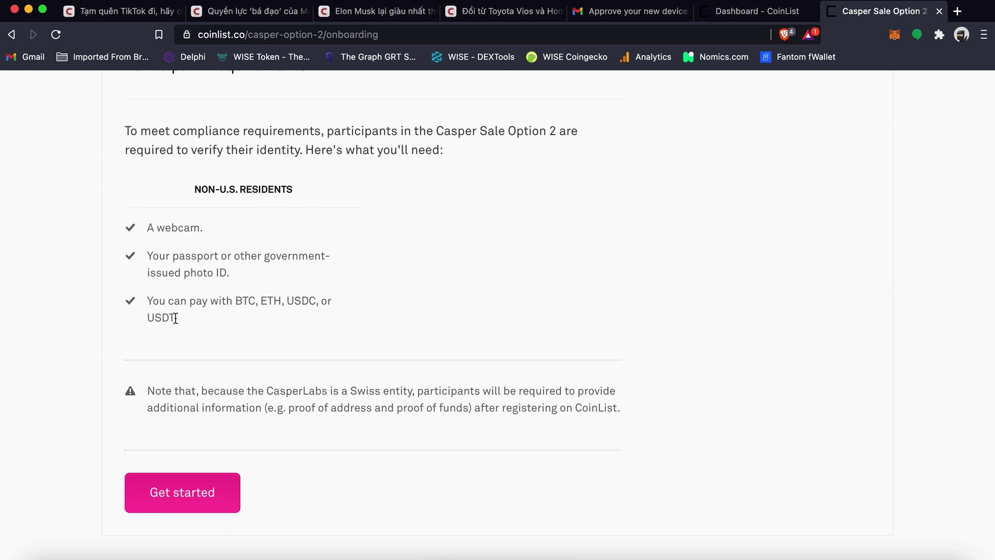
Open the aliniex.com exchange site in another new browser tab.
{"action": "left_click", "coordinate": [957, 12]}
{"action": "type", "text": "aliniex.com"}
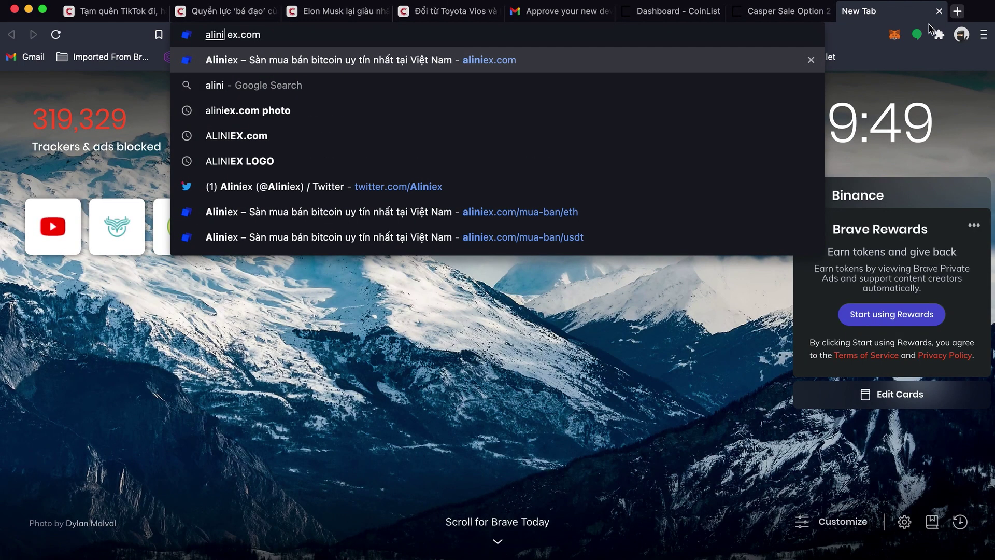
{"action": "key", "text": "Return"}
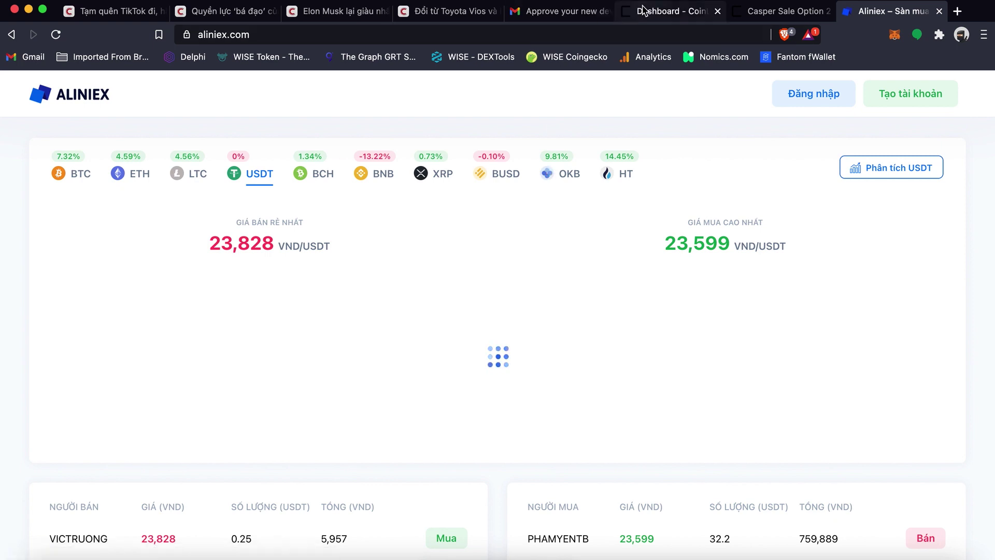
Return to the Casper sale page, start the registration, and register the existing personal entity as the investor.
{"action": "left_click", "coordinate": [755, 17]}
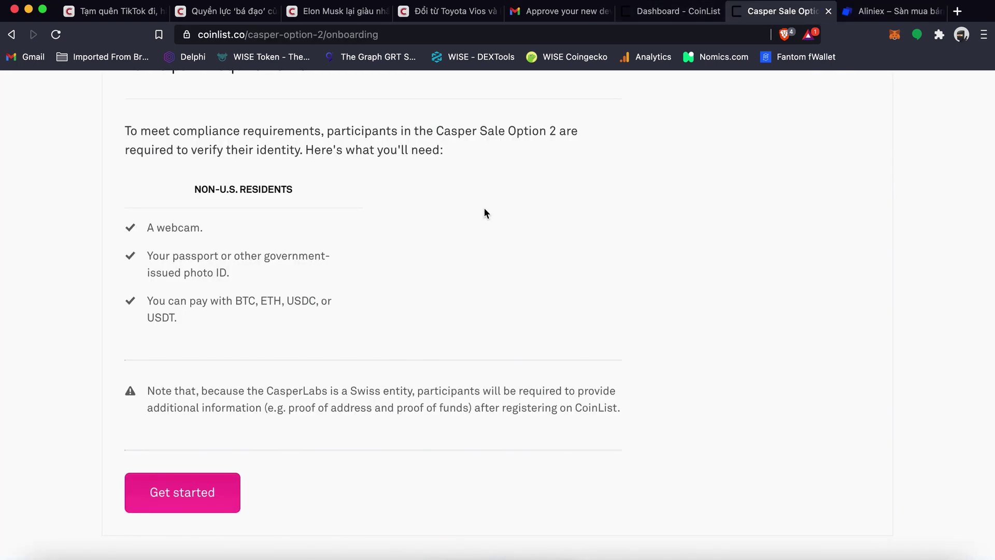
{"action": "left_click", "coordinate": [186, 503]}
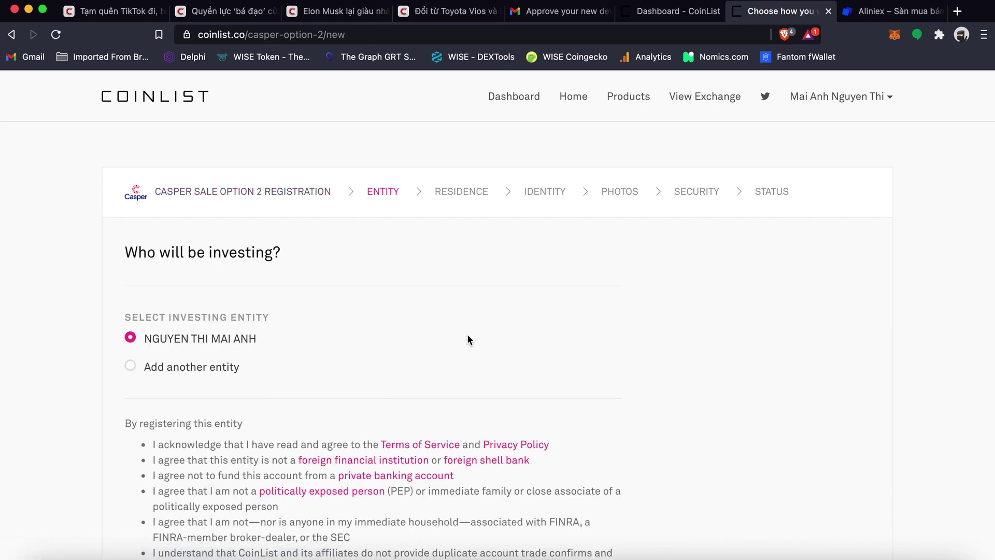
{"action": "scroll", "coordinate": [468, 339], "scroll_direction": "down", "scroll_amount": 2}
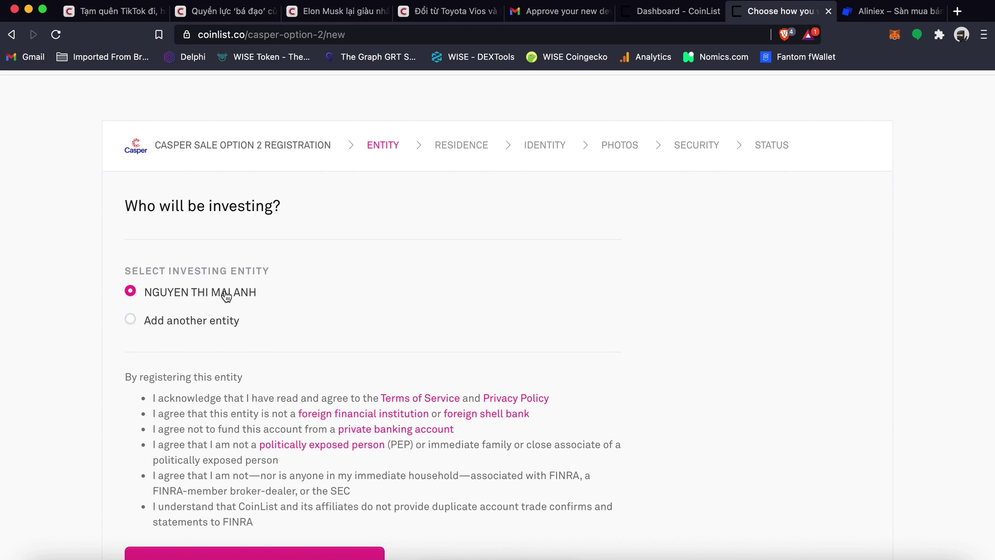
{"action": "scroll", "coordinate": [226, 296], "scroll_direction": "down", "scroll_amount": 2}
{"action": "left_click", "coordinate": [238, 465]}
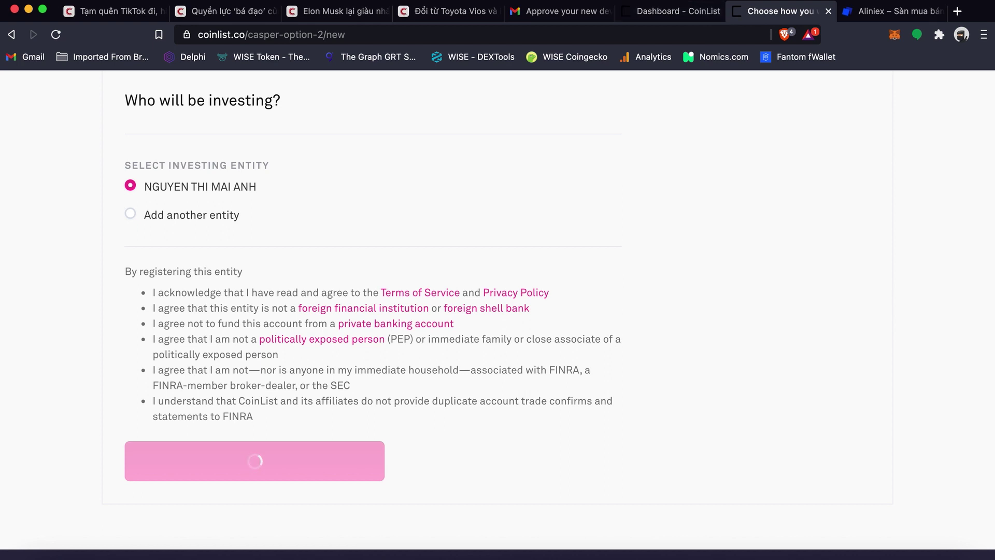
{"action": "left_click", "coordinate": [565, 1]}
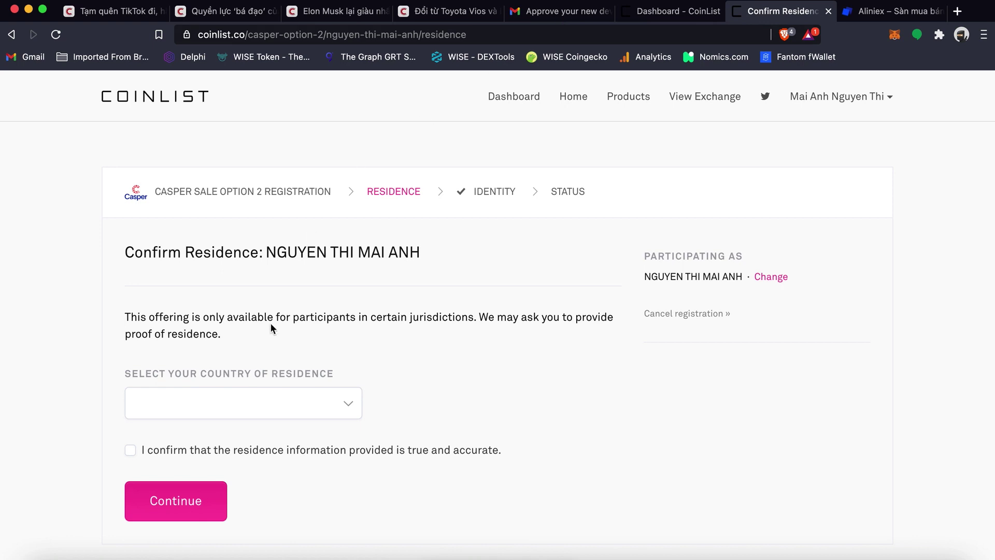
Set the country of residence to Viet Nam, confirm that the information is accurate, and continue the registration.
{"action": "scroll", "coordinate": [269, 323], "scroll_direction": "down", "scroll_amount": 2}
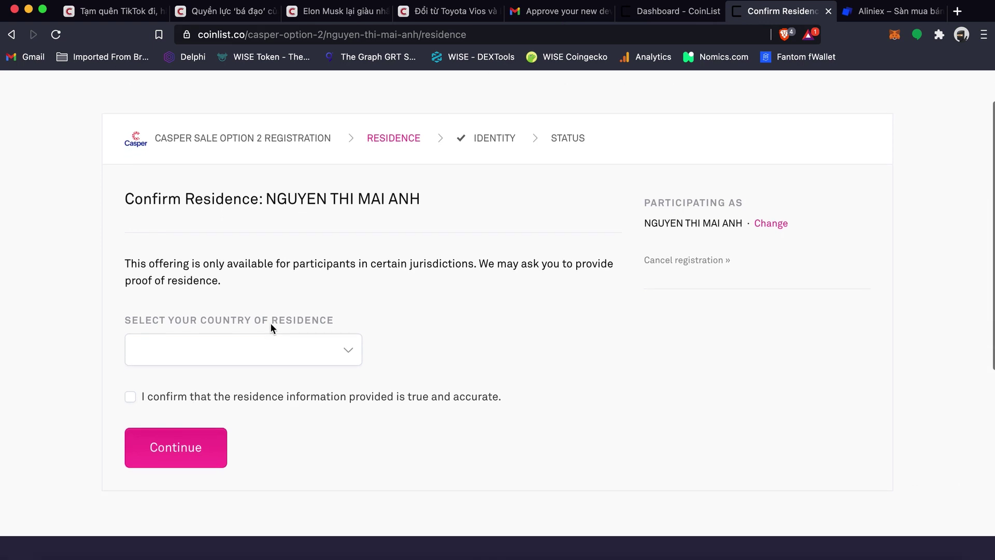
{"action": "left_click", "coordinate": [262, 355]}
{"action": "scroll", "coordinate": [251, 404], "scroll_direction": "down", "scroll_amount": 20}
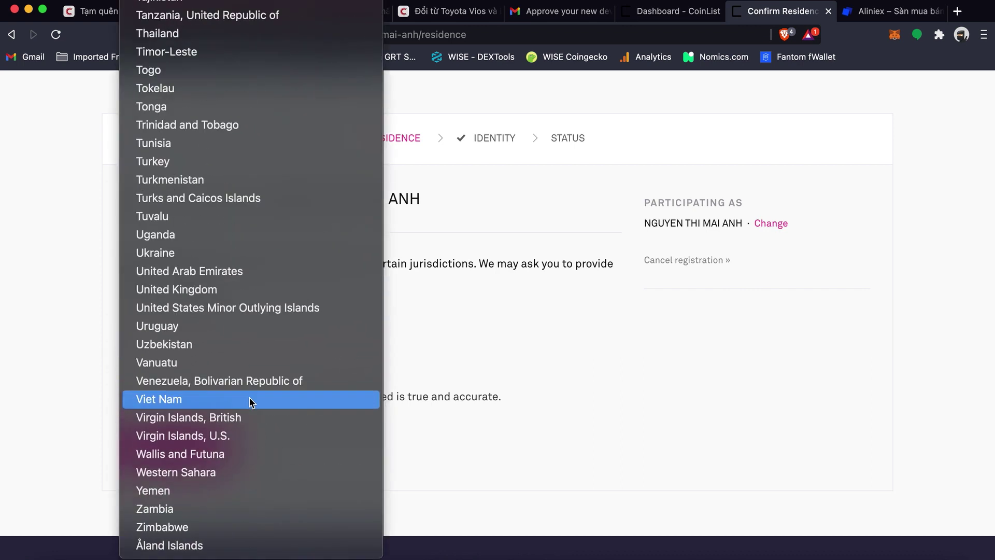
{"action": "left_click", "coordinate": [250, 399]}
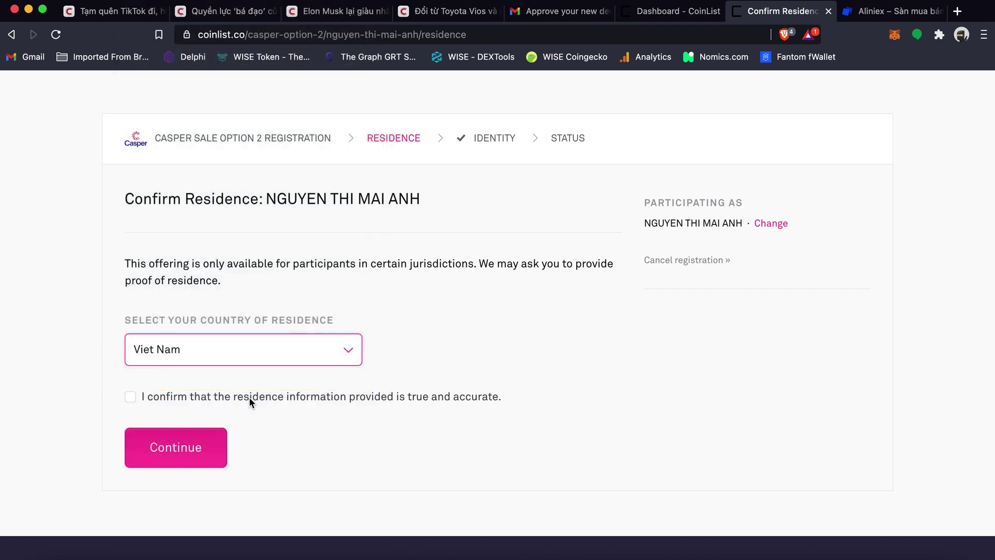
{"action": "left_click", "coordinate": [153, 403]}
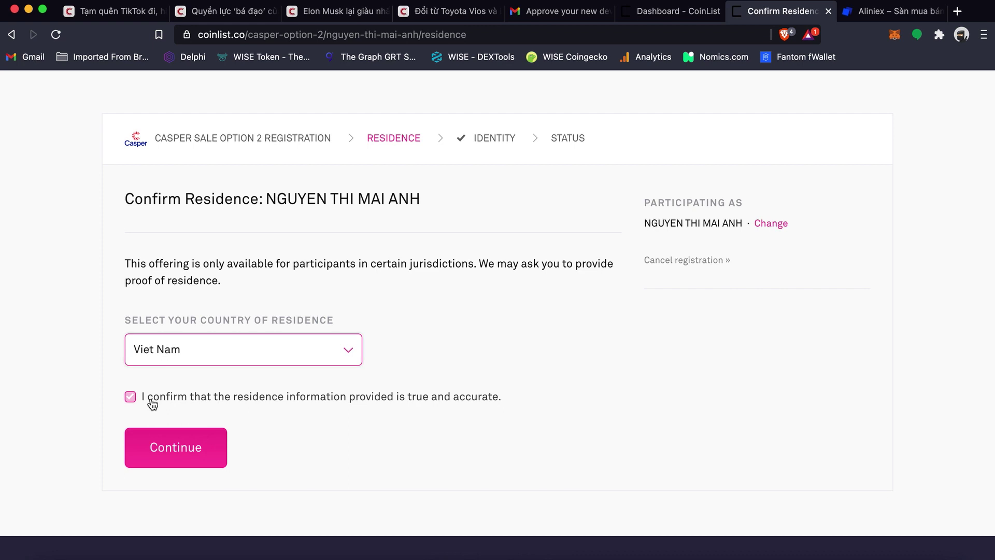
{"action": "left_click", "coordinate": [183, 450]}
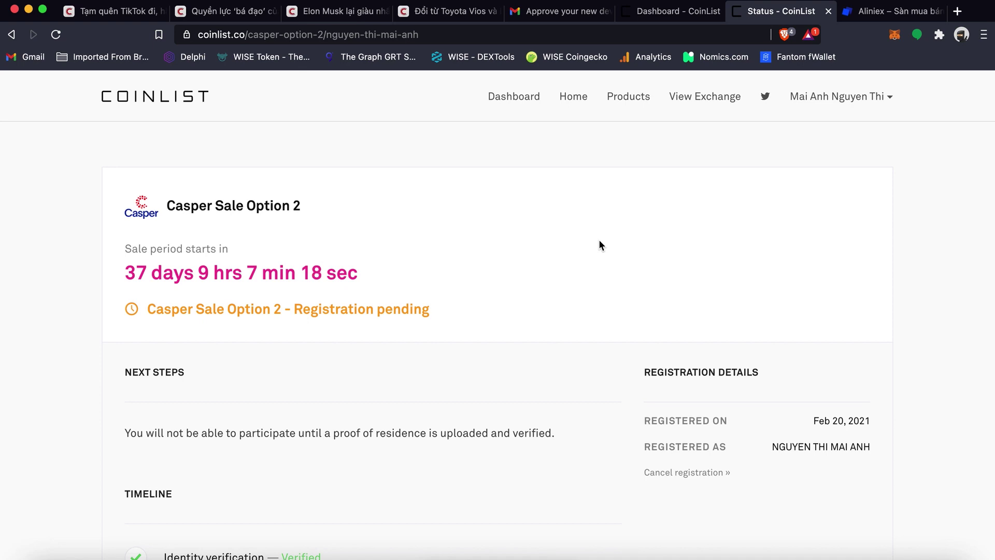
Examine the registration status page, including the verification timeline, the proof of residence requirements and the sale dates.
{"action": "scroll", "coordinate": [601, 326], "scroll_direction": "down", "scroll_amount": 3}
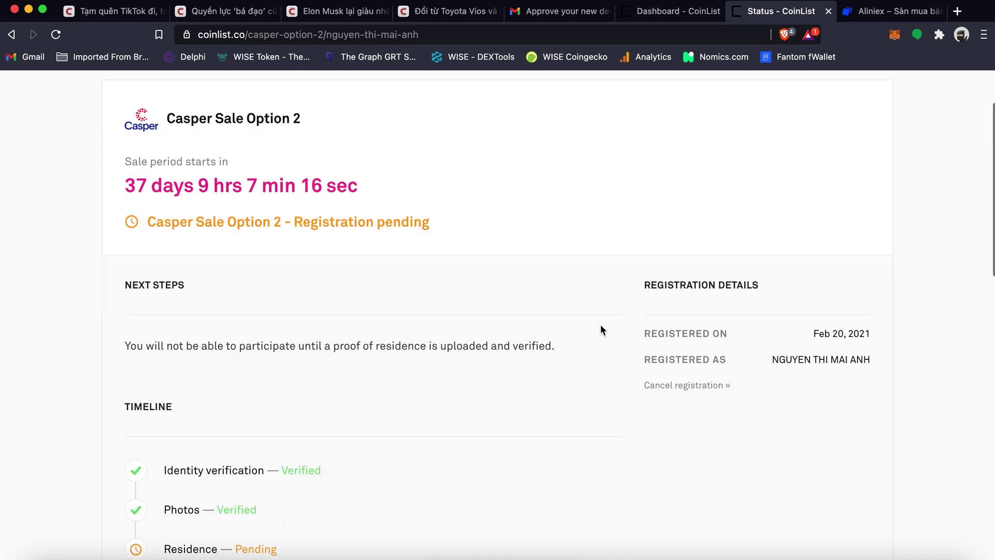
{"action": "scroll", "coordinate": [600, 330], "scroll_direction": "down", "scroll_amount": 4}
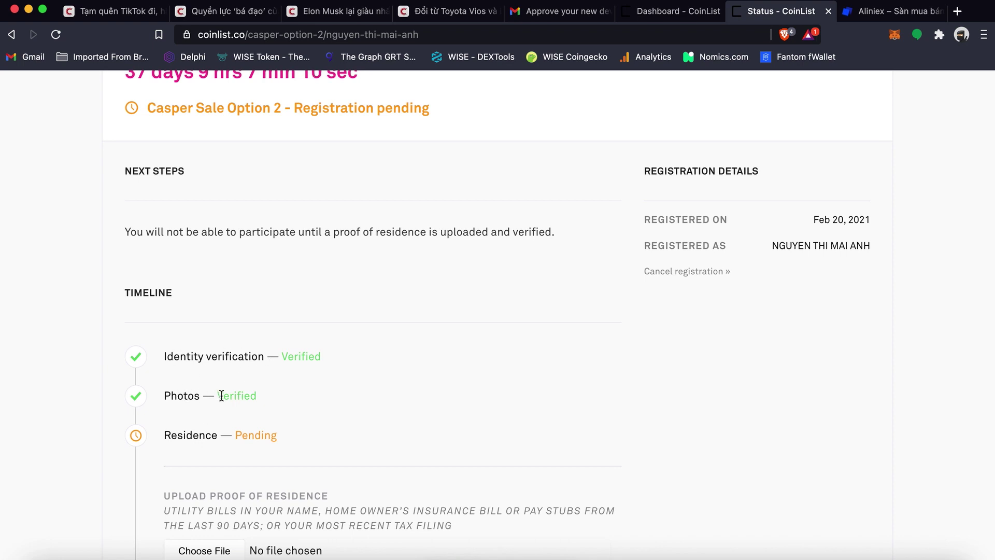
{"action": "scroll", "coordinate": [221, 395], "scroll_direction": "up", "scroll_amount": 5}
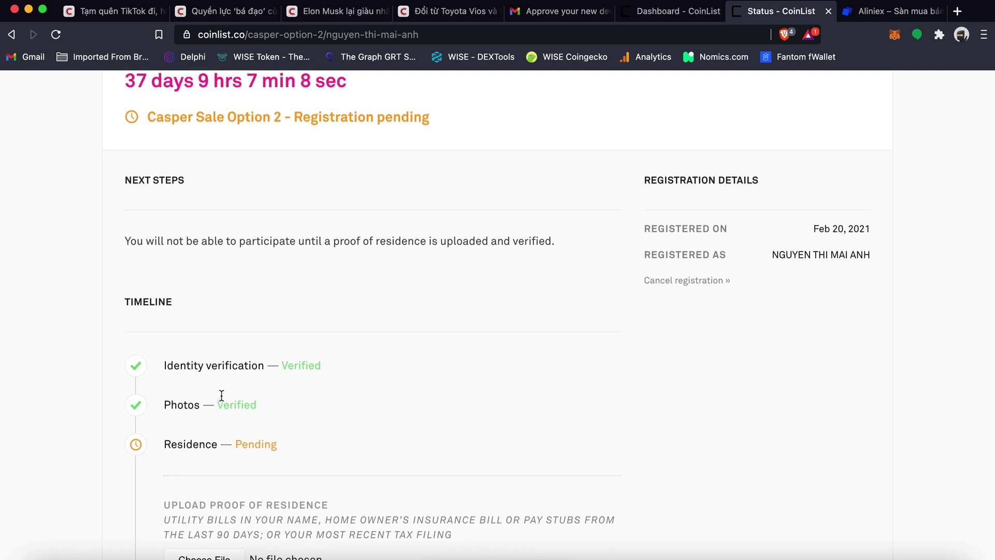
{"action": "scroll", "coordinate": [222, 399], "scroll_direction": "down", "scroll_amount": 3}
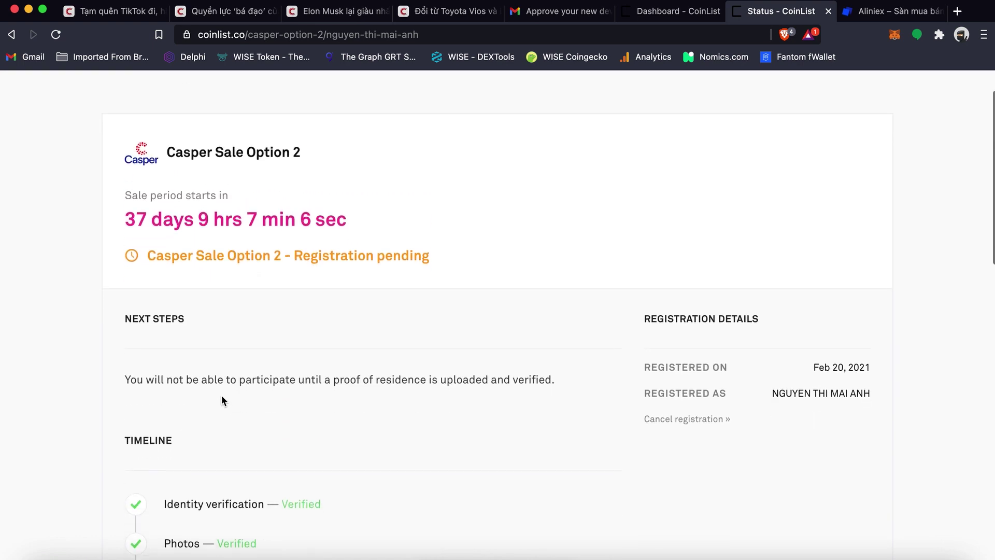
{"action": "scroll", "coordinate": [222, 399], "scroll_direction": "down", "scroll_amount": 1}
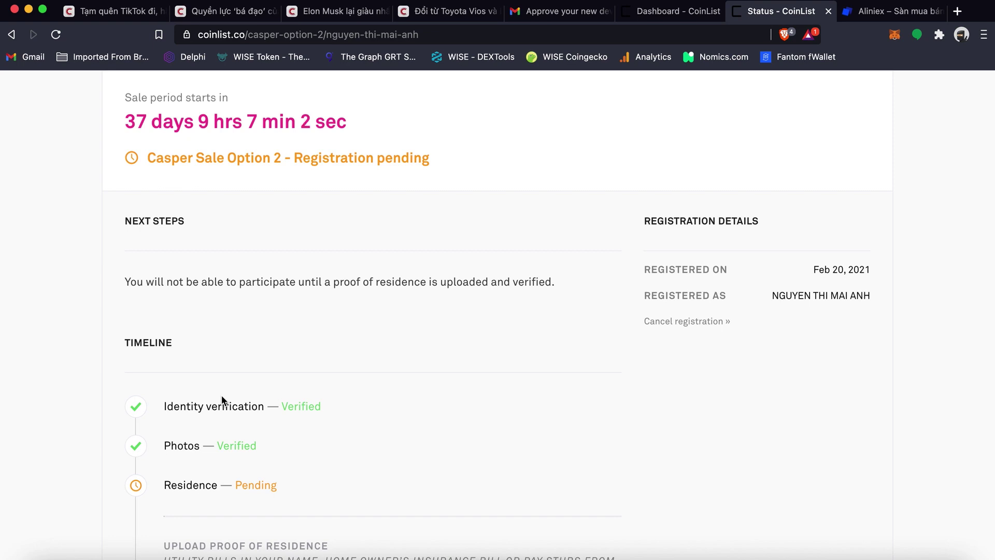
{"action": "scroll", "coordinate": [221, 399], "scroll_direction": "down", "scroll_amount": 2}
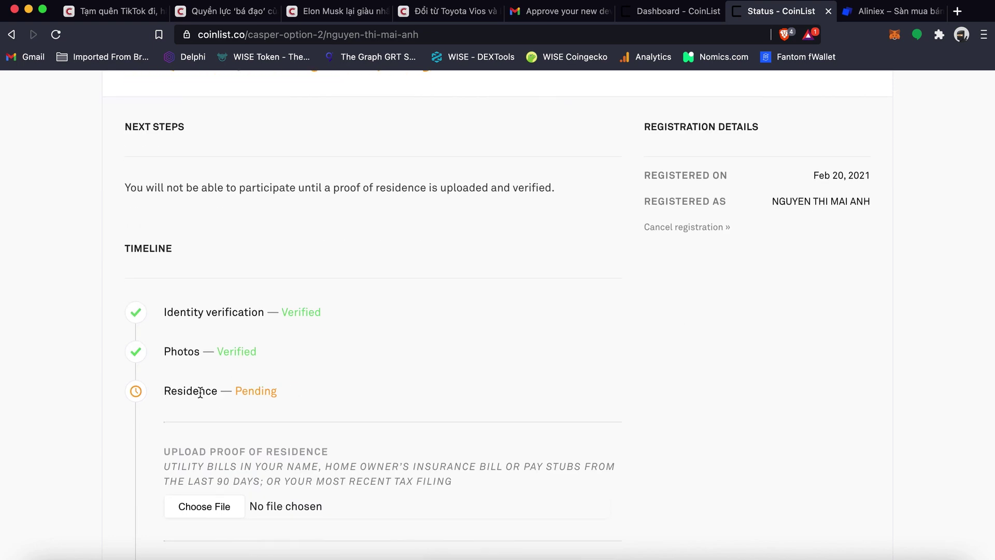
{"action": "scroll", "coordinate": [197, 450], "scroll_direction": "down", "scroll_amount": 2}
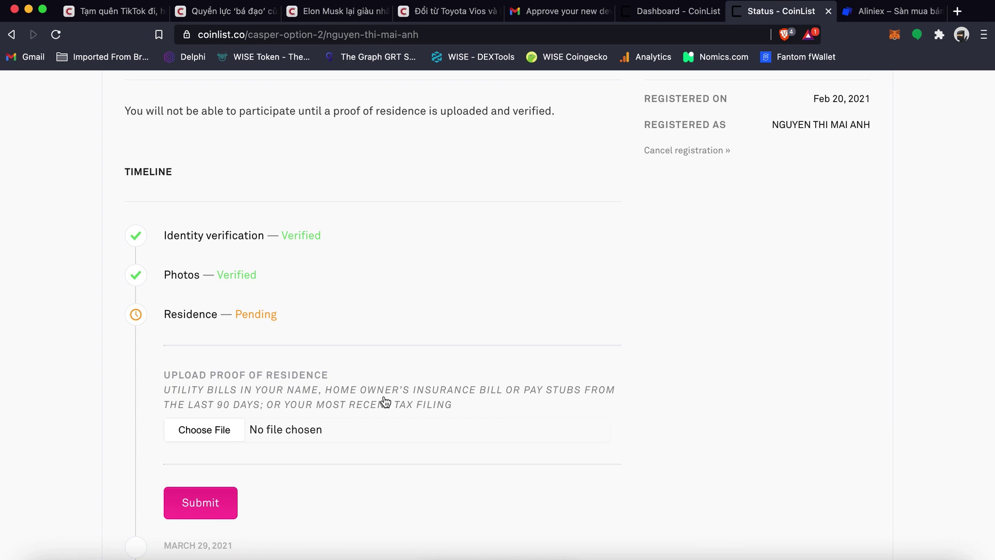
{"action": "scroll", "coordinate": [385, 402], "scroll_direction": "down", "scroll_amount": 3}
{"action": "scroll", "coordinate": [385, 402], "scroll_direction": "up", "scroll_amount": 10}
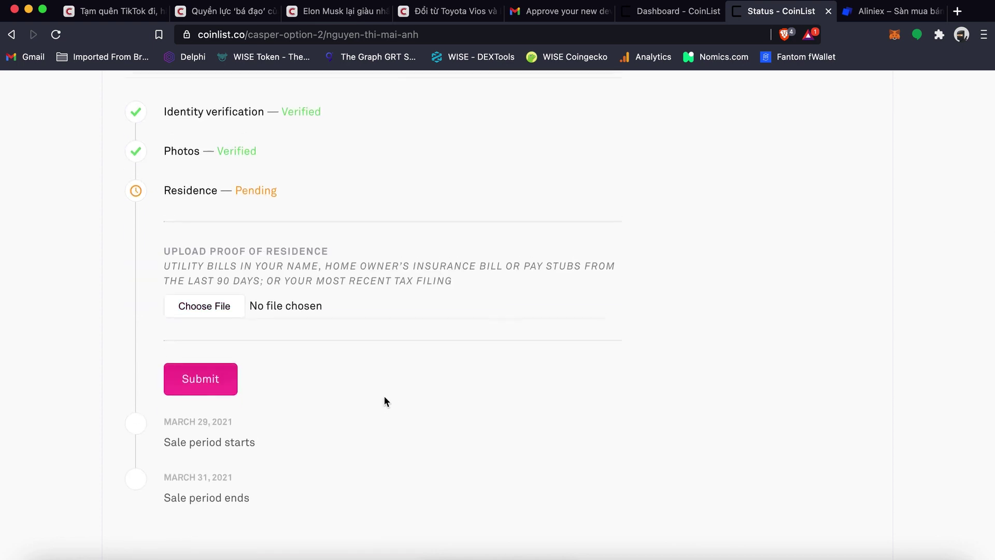
{"action": "scroll", "coordinate": [384, 396], "scroll_direction": "down", "scroll_amount": 7}
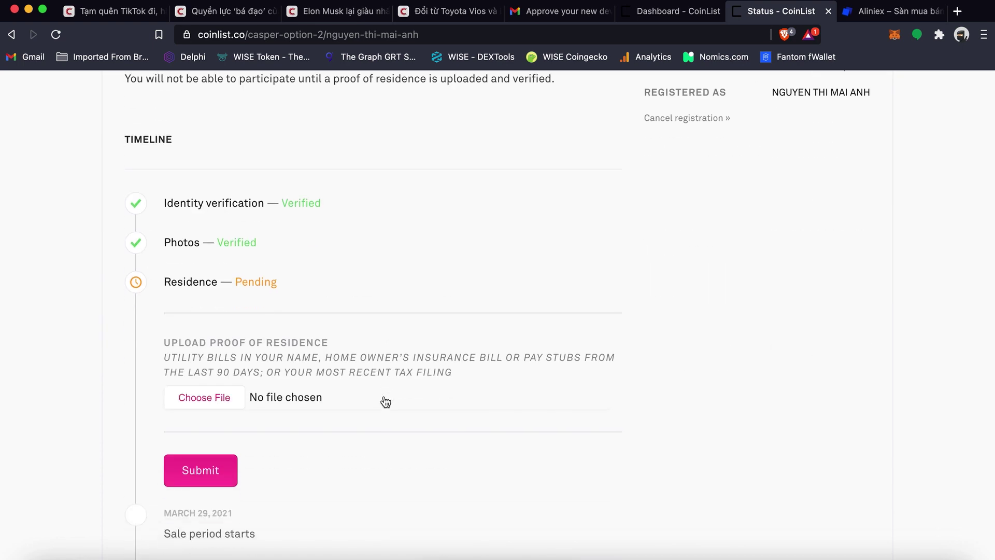
Attach the first Vietcombank account XLSX file from Downloads as proof of residence.
{"action": "left_click", "coordinate": [218, 397]}
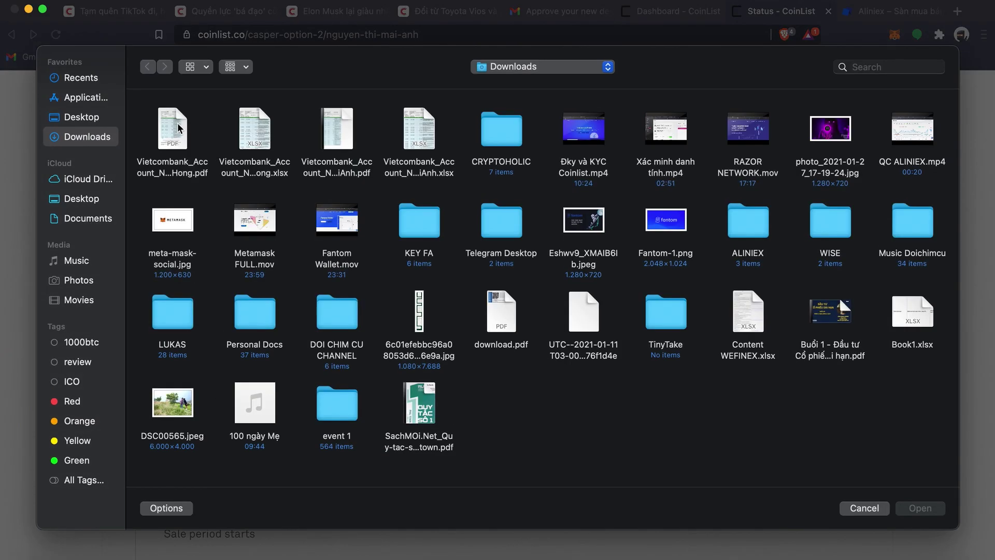
{"action": "left_click", "coordinate": [175, 127]}
{"action": "left_click", "coordinate": [249, 130]}
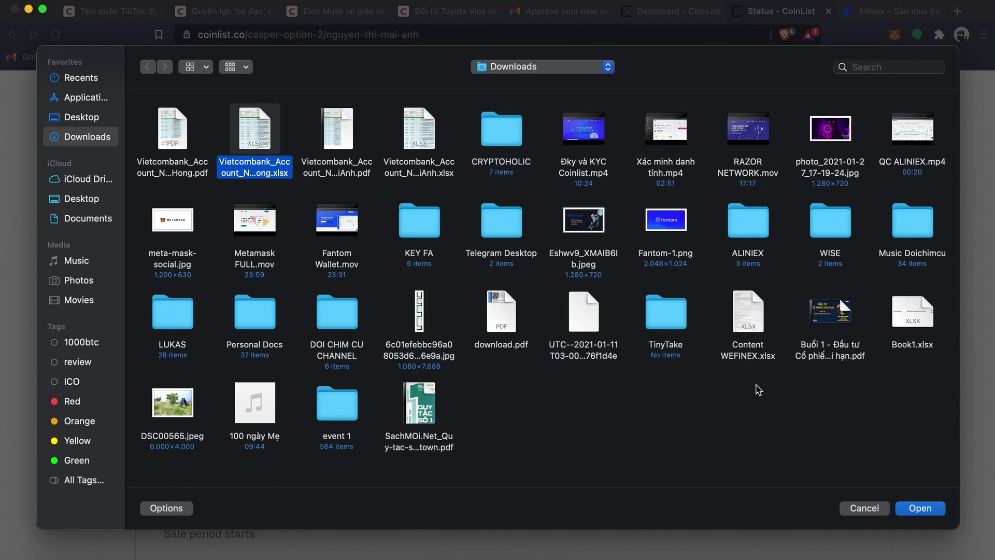
{"action": "left_click", "coordinate": [924, 509]}
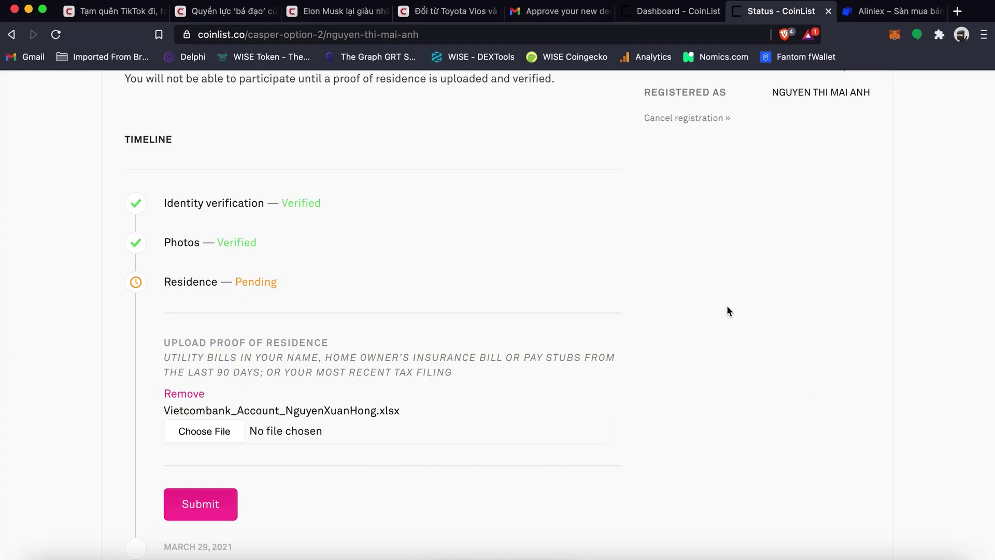
Attach the registrant's own Vietcombank account PDF from Downloads as proof of residence.
{"action": "left_click", "coordinate": [204, 431]}
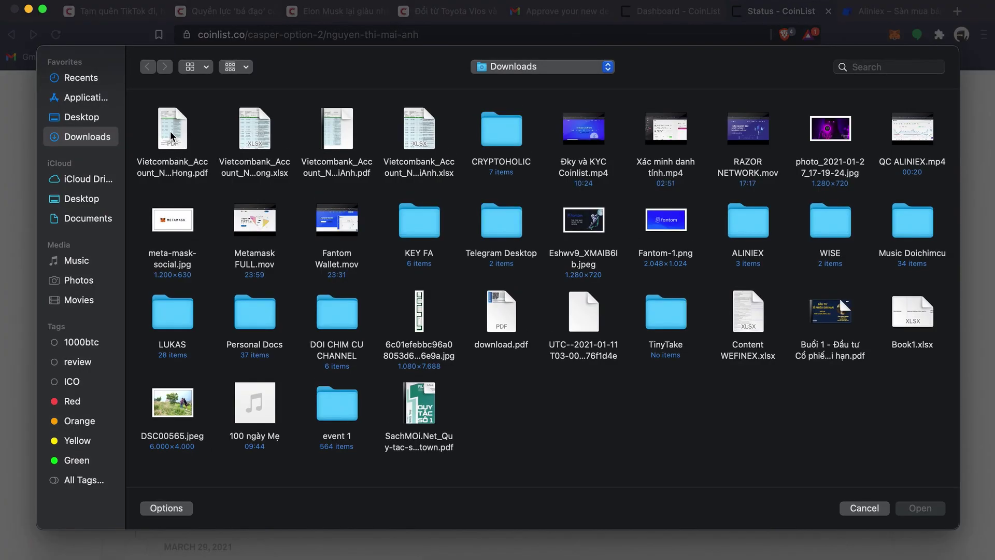
{"action": "left_click", "coordinate": [348, 147]}
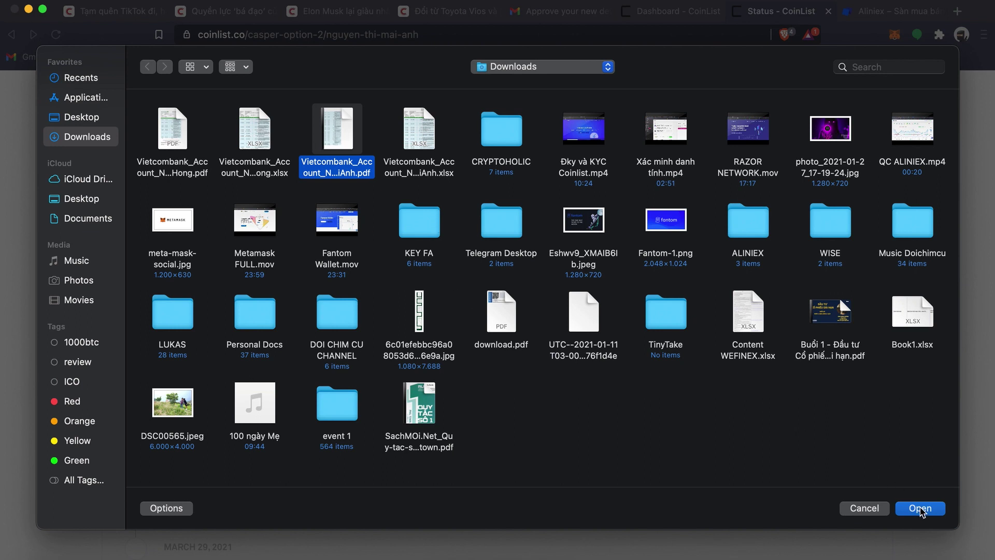
{"action": "left_click", "coordinate": [921, 509]}
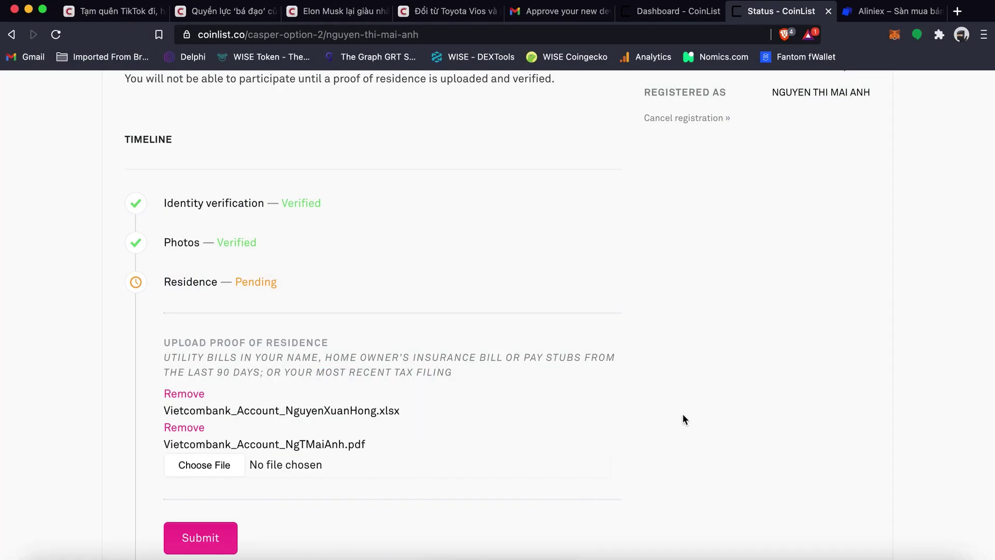
Remove the XLSX file from the proof of residence uploads and submit the remaining Vietcombank PDF.
{"action": "left_click", "coordinate": [193, 396]}
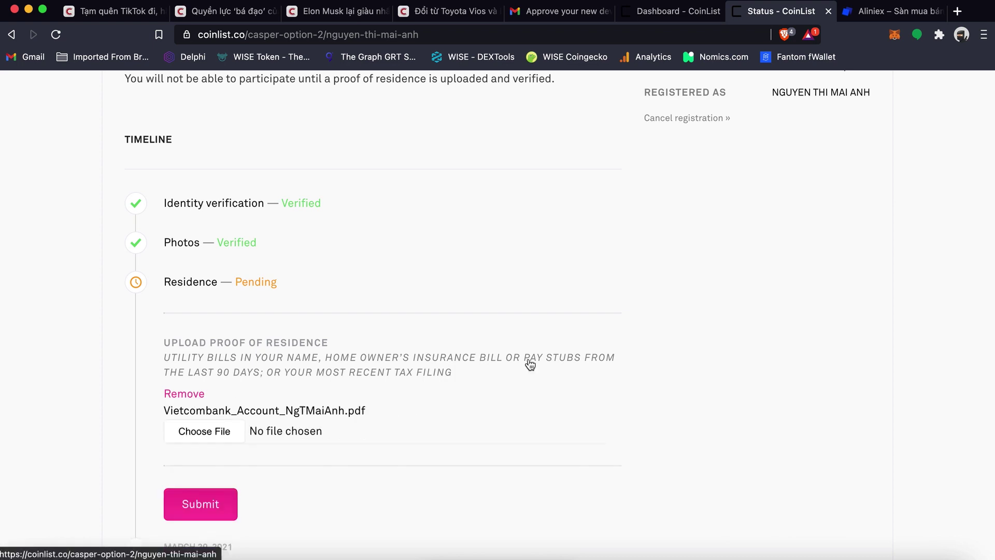
{"action": "scroll", "coordinate": [530, 364], "scroll_direction": "down", "scroll_amount": 3}
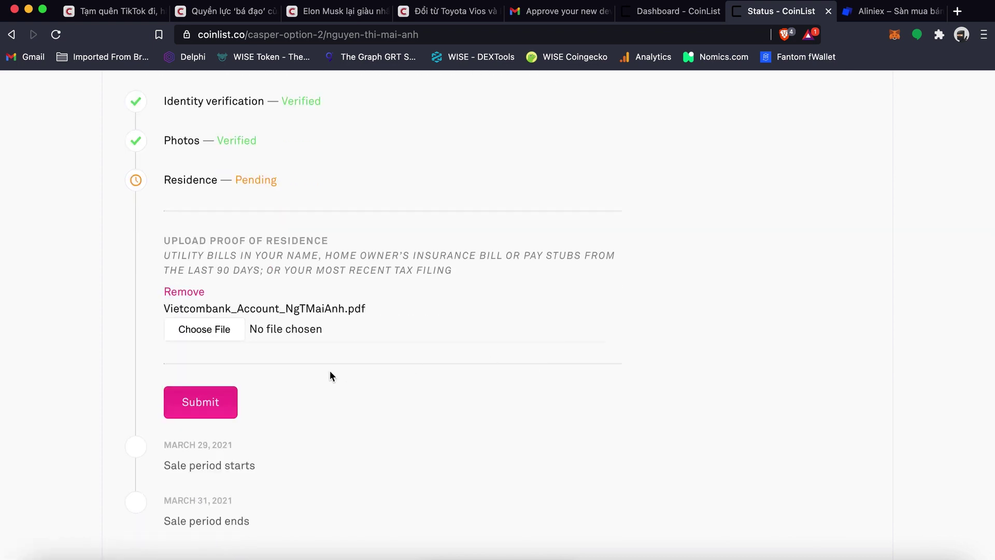
{"action": "left_click", "coordinate": [215, 408]}
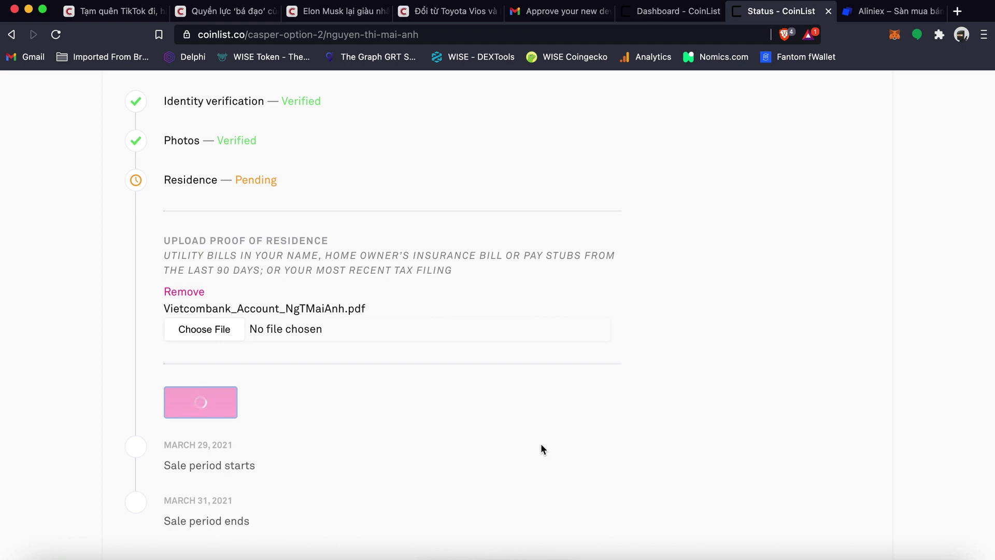
{"action": "left_click", "coordinate": [565, 3]}
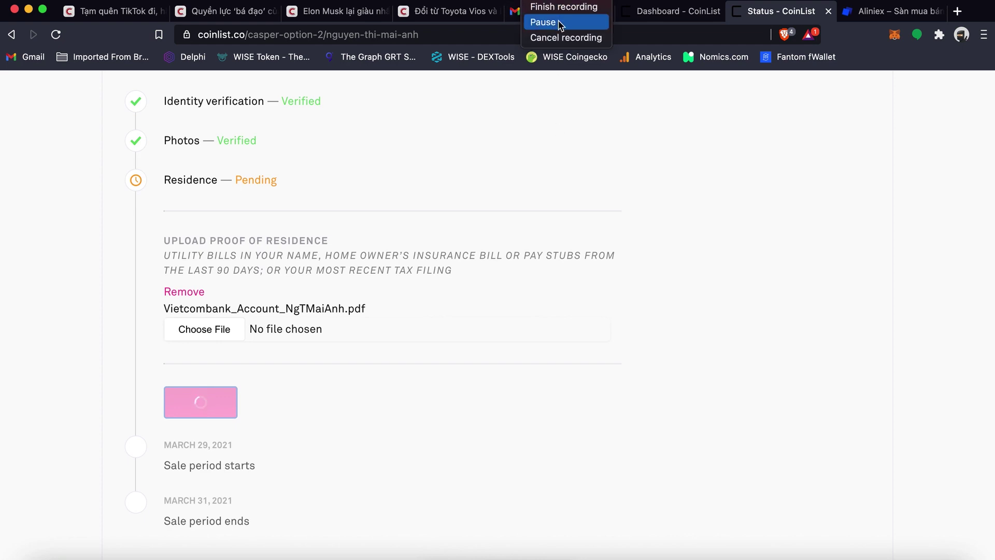
{"action": "left_click", "coordinate": [561, 23]}
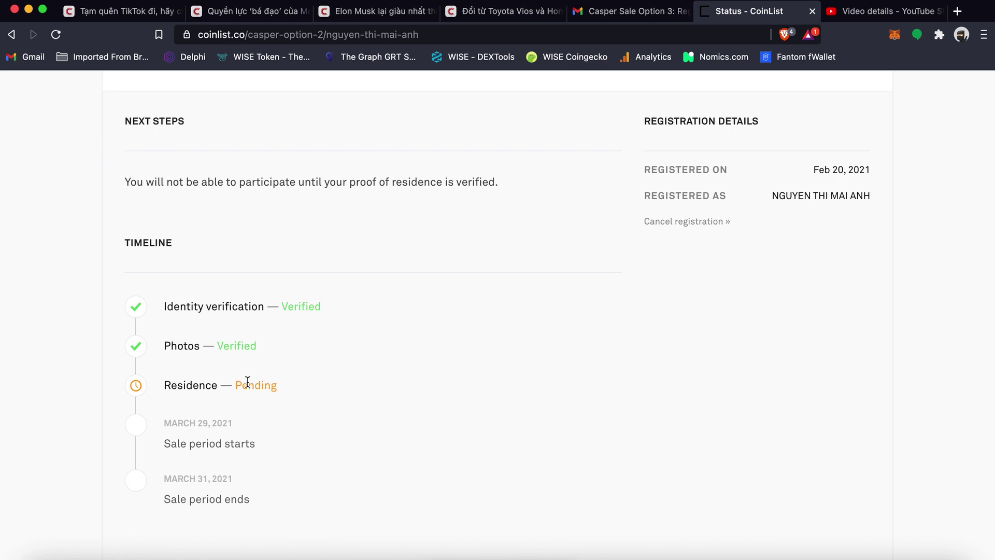
{"action": "scroll", "coordinate": [247, 381], "scroll_direction": "down", "scroll_amount": 2}
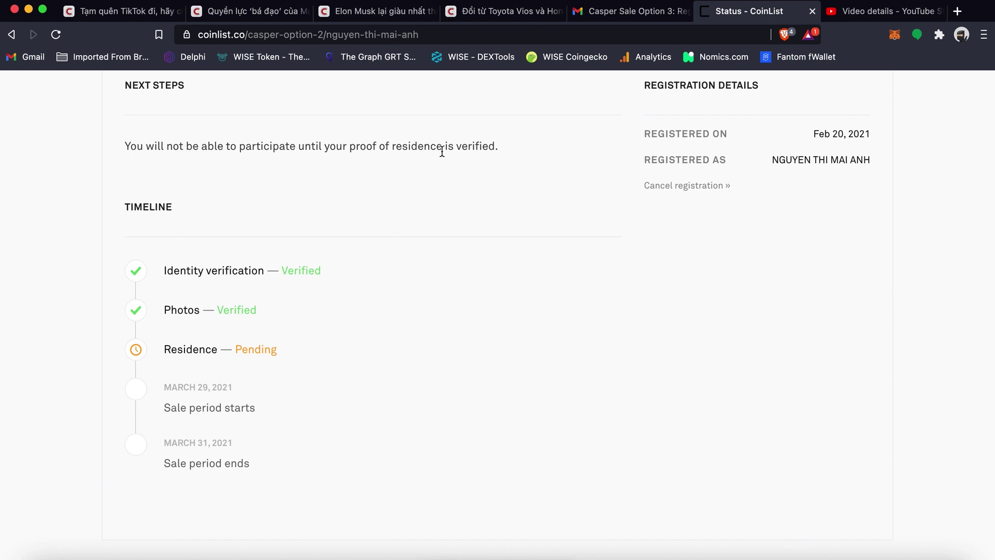
Switch to Gmail and examine the CoinList email for Casper Sale Option 3, including the residence, identity and photo verification statuses and sale opening date.
{"action": "left_click", "coordinate": [635, 15]}
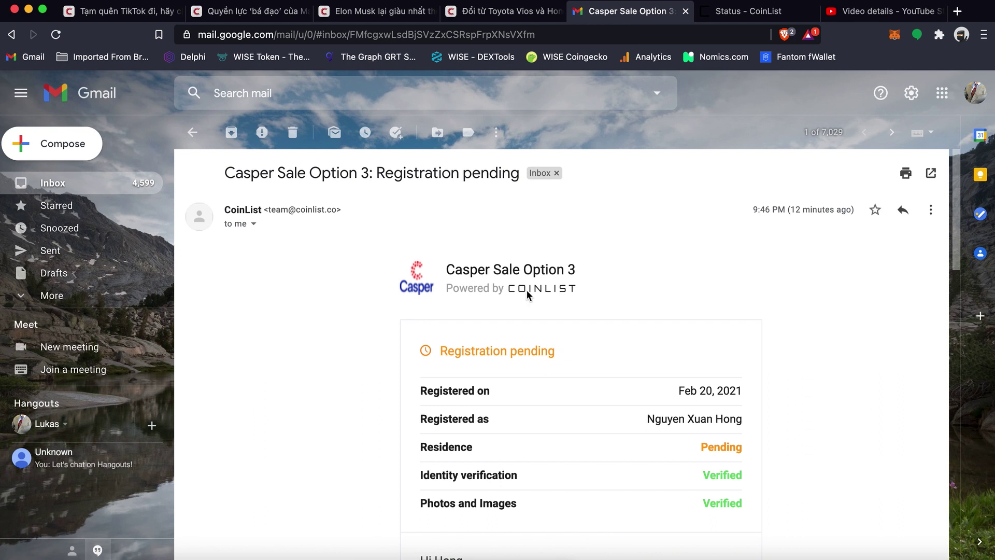
{"action": "scroll", "coordinate": [527, 292], "scroll_direction": "down", "scroll_amount": 3}
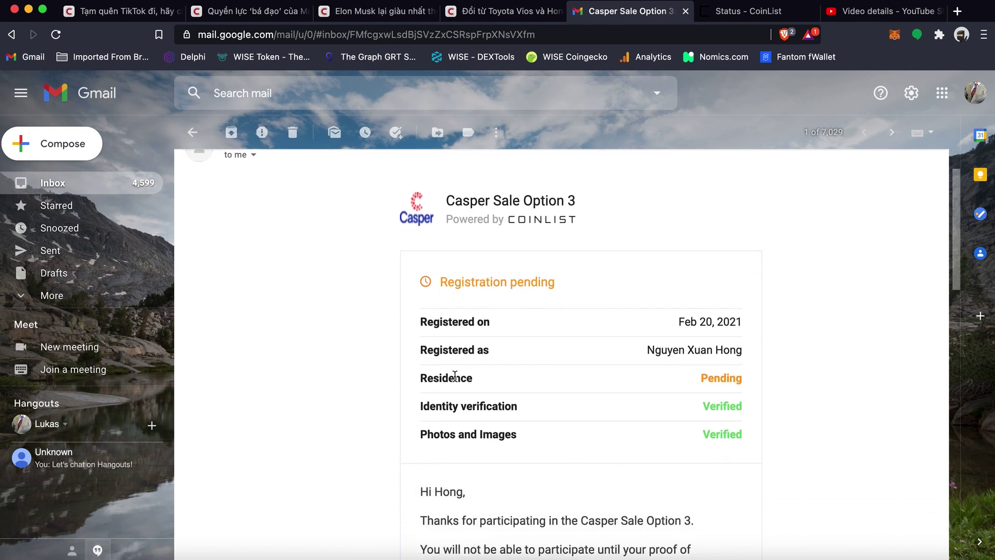
{"action": "left_click_drag", "start_coordinate": [415, 377], "coordinate": [486, 382]}
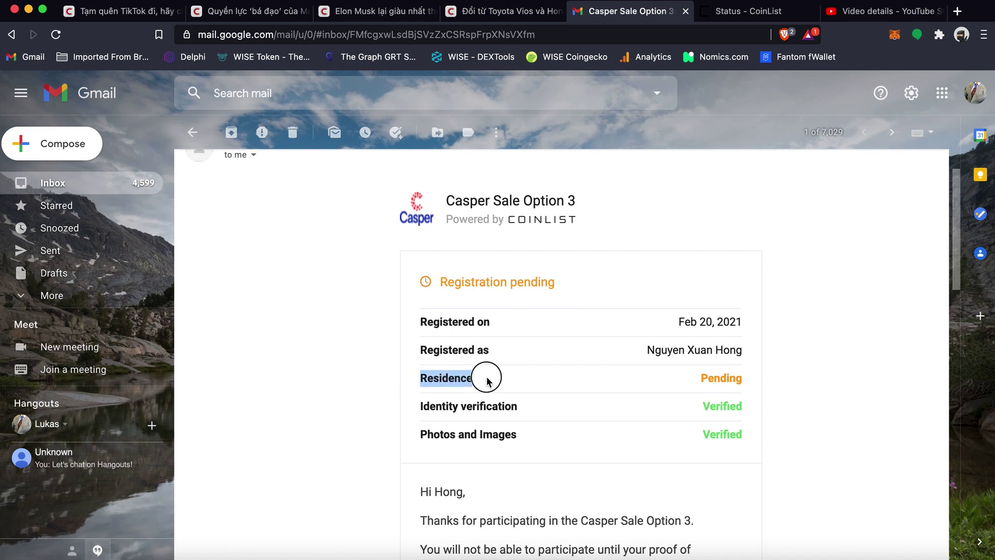
{"action": "left_click", "coordinate": [539, 371]}
{"action": "left_click_drag", "start_coordinate": [703, 374], "coordinate": [751, 382]}
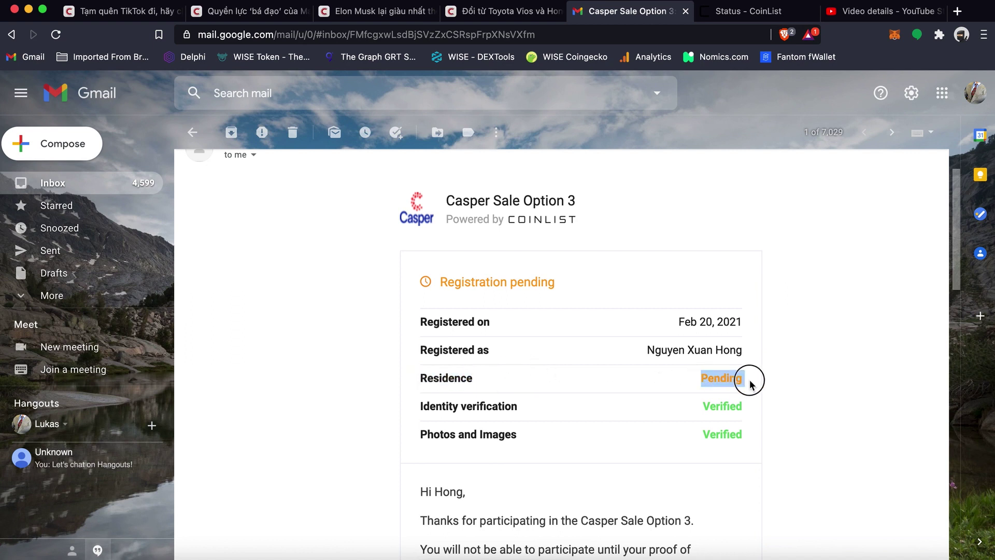
{"action": "left_click", "coordinate": [560, 409]}
{"action": "left_click", "coordinate": [499, 409]}
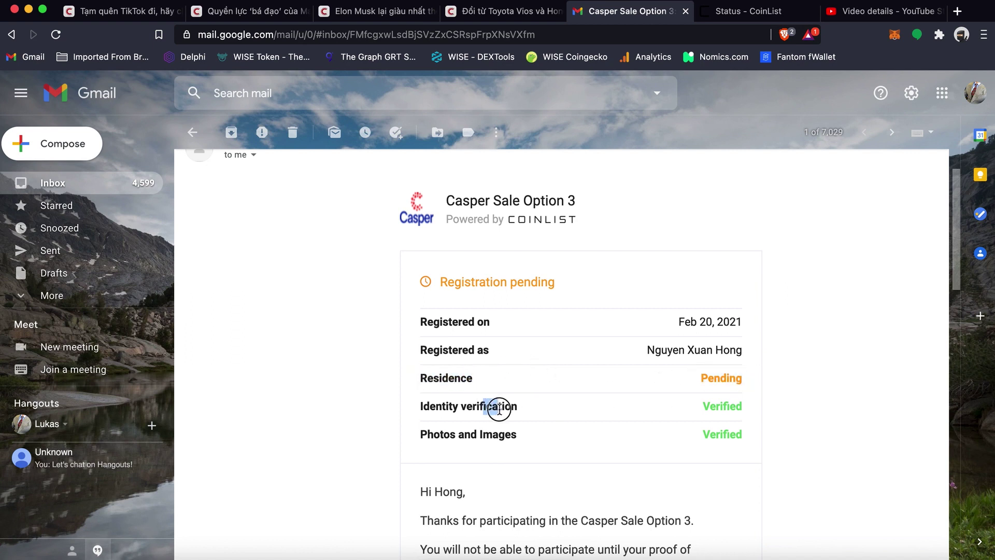
{"action": "left_click_drag", "start_coordinate": [504, 433], "coordinate": [539, 438]}
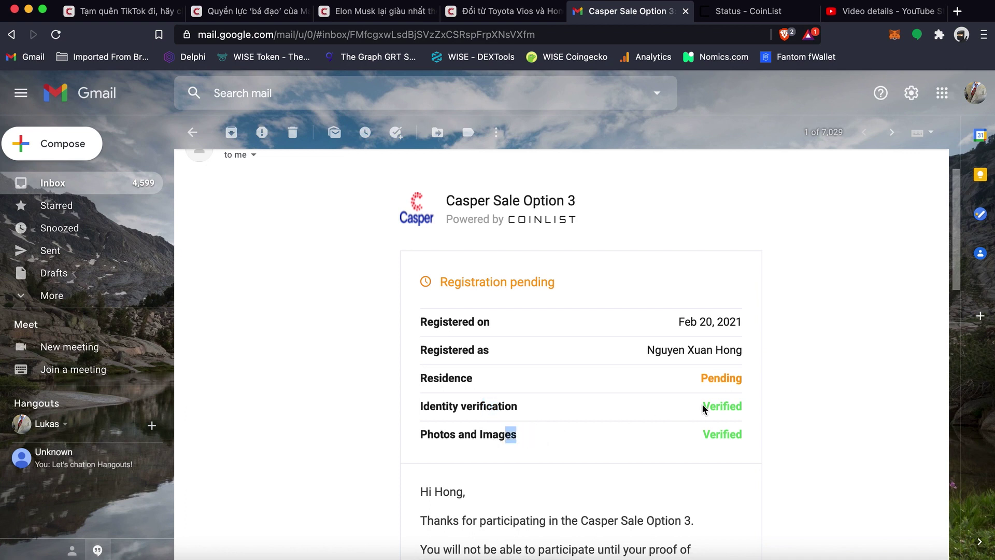
{"action": "left_click_drag", "start_coordinate": [700, 406], "coordinate": [723, 408]}
{"action": "left_click", "coordinate": [722, 433]}
{"action": "scroll", "coordinate": [722, 433], "scroll_direction": "down", "scroll_amount": 2}
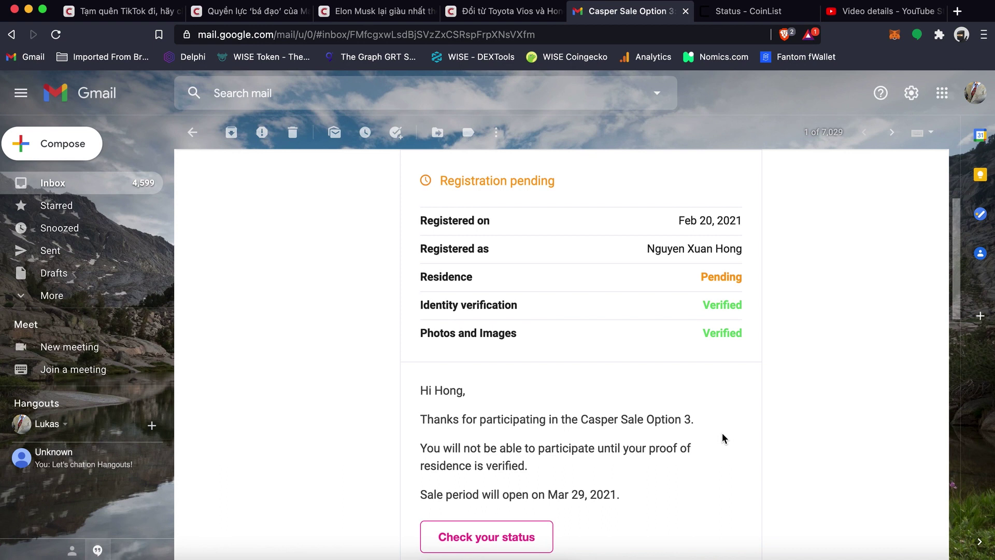
{"action": "scroll", "coordinate": [722, 433], "scroll_direction": "up", "scroll_amount": 3}
{"action": "scroll", "coordinate": [722, 435], "scroll_direction": "down", "scroll_amount": 4}
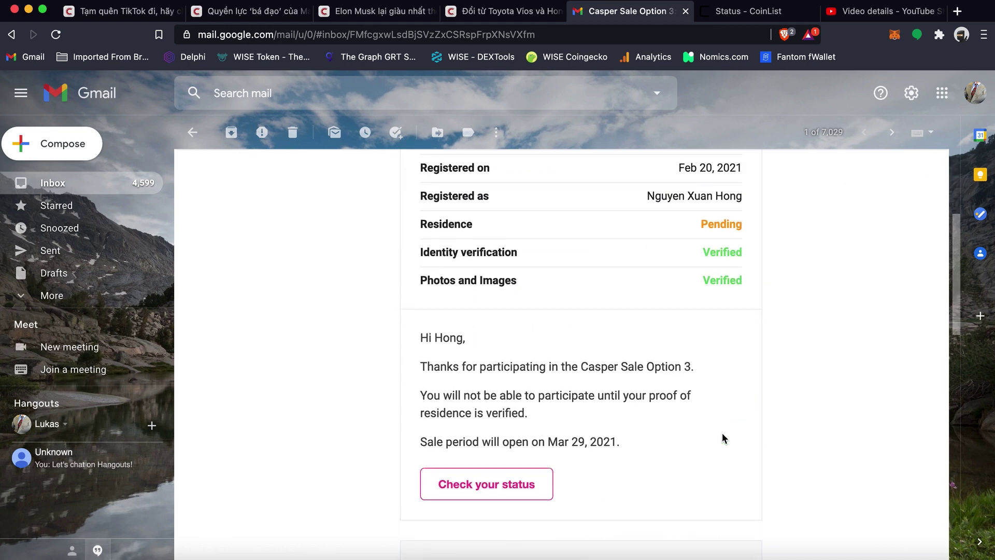
Return to the CoinList status page and review the Casper Sale Option 2 countdown, next steps, registration details and verification timeline.
{"action": "left_click", "coordinate": [730, 11]}
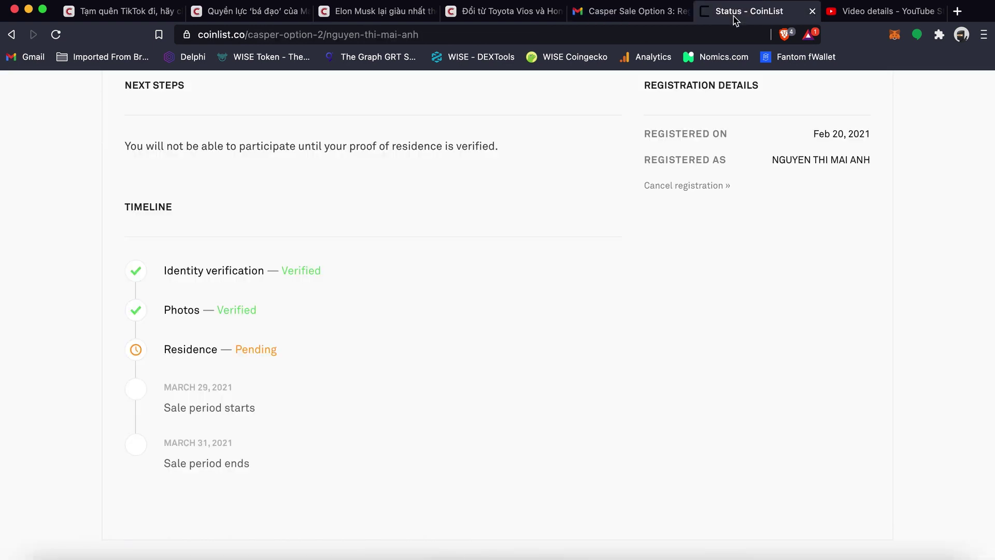
{"action": "scroll", "coordinate": [519, 358], "scroll_direction": "up", "scroll_amount": 6}
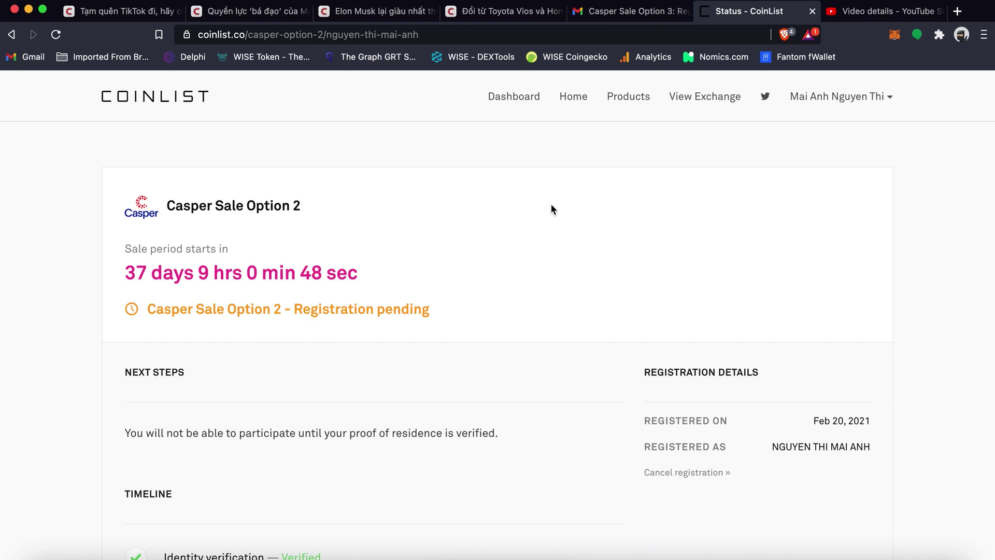
{"action": "scroll", "coordinate": [552, 208], "scroll_direction": "down", "scroll_amount": 3}
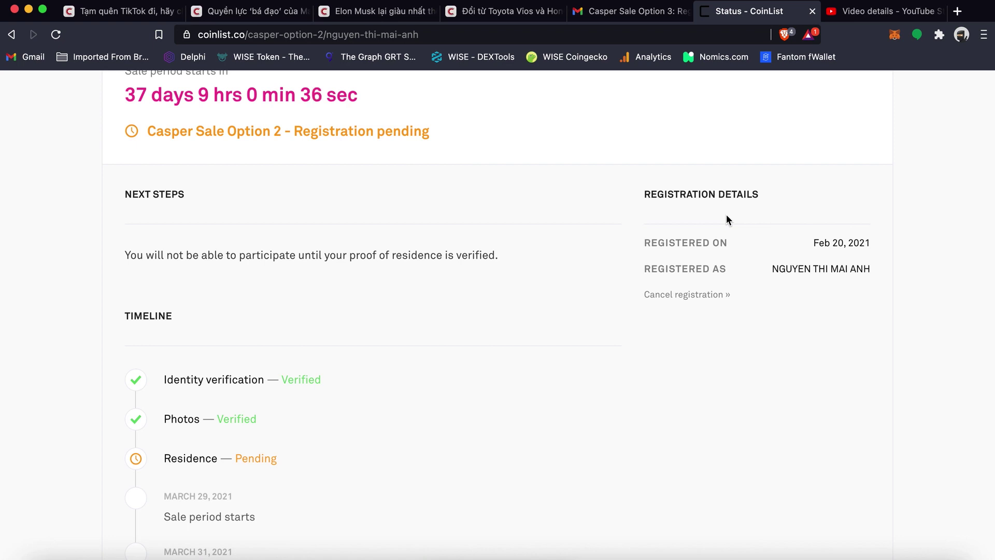
{"action": "scroll", "coordinate": [726, 216], "scroll_direction": "up", "scroll_amount": 4}
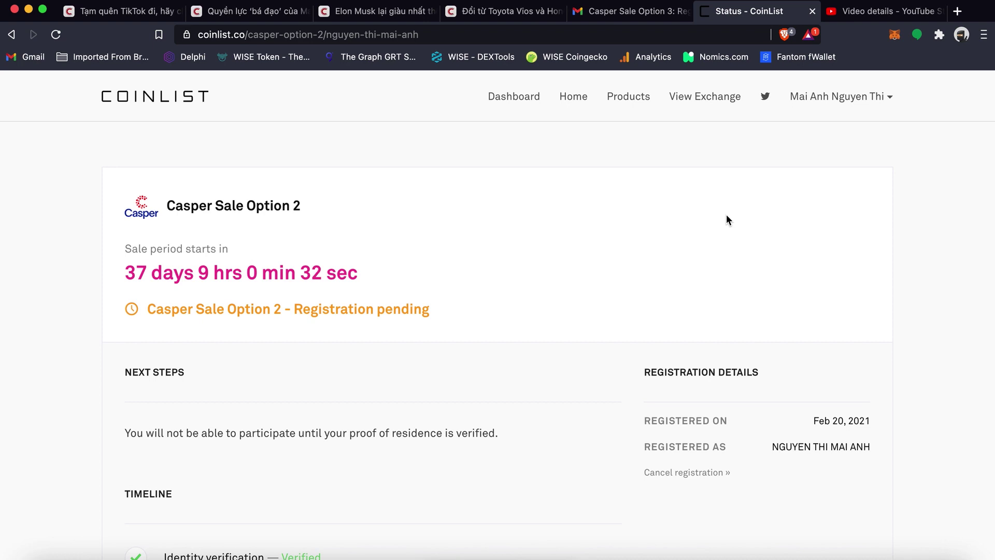
{"action": "left_click", "coordinate": [565, 2]}
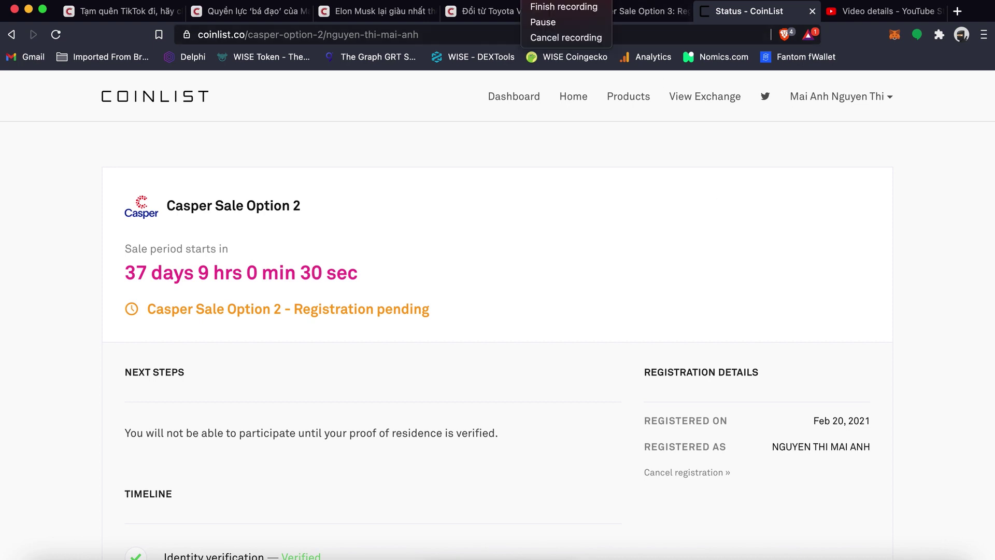